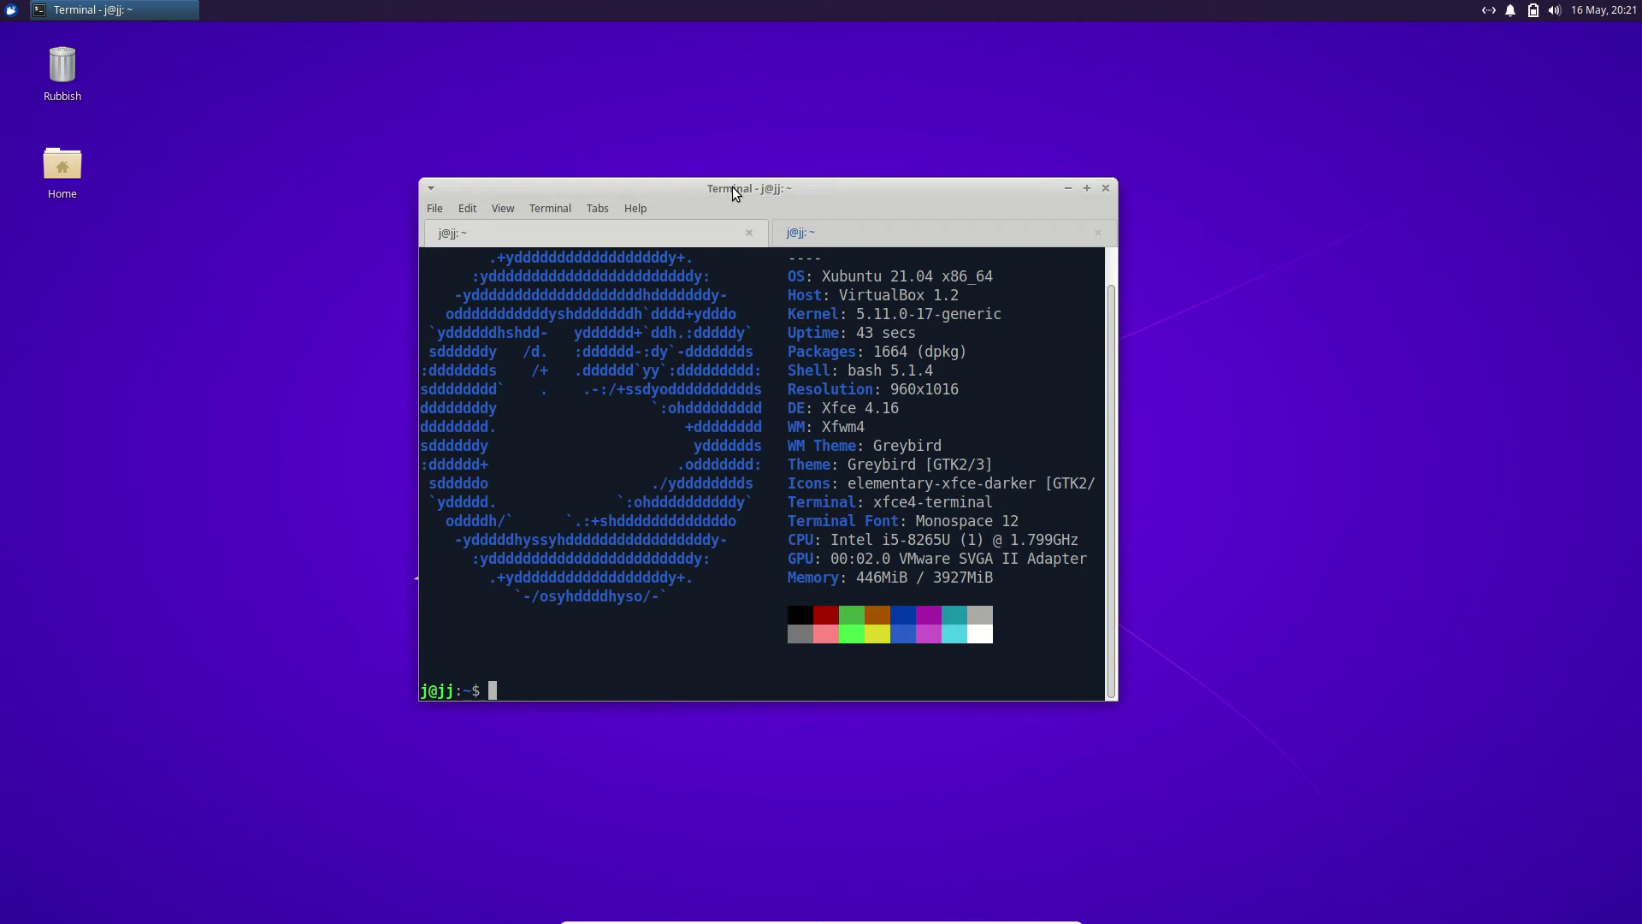
- Run htop in the terminal, enlarge its text, and shift the window up and left
{"action": "left_click", "coordinate": [12, 9]}
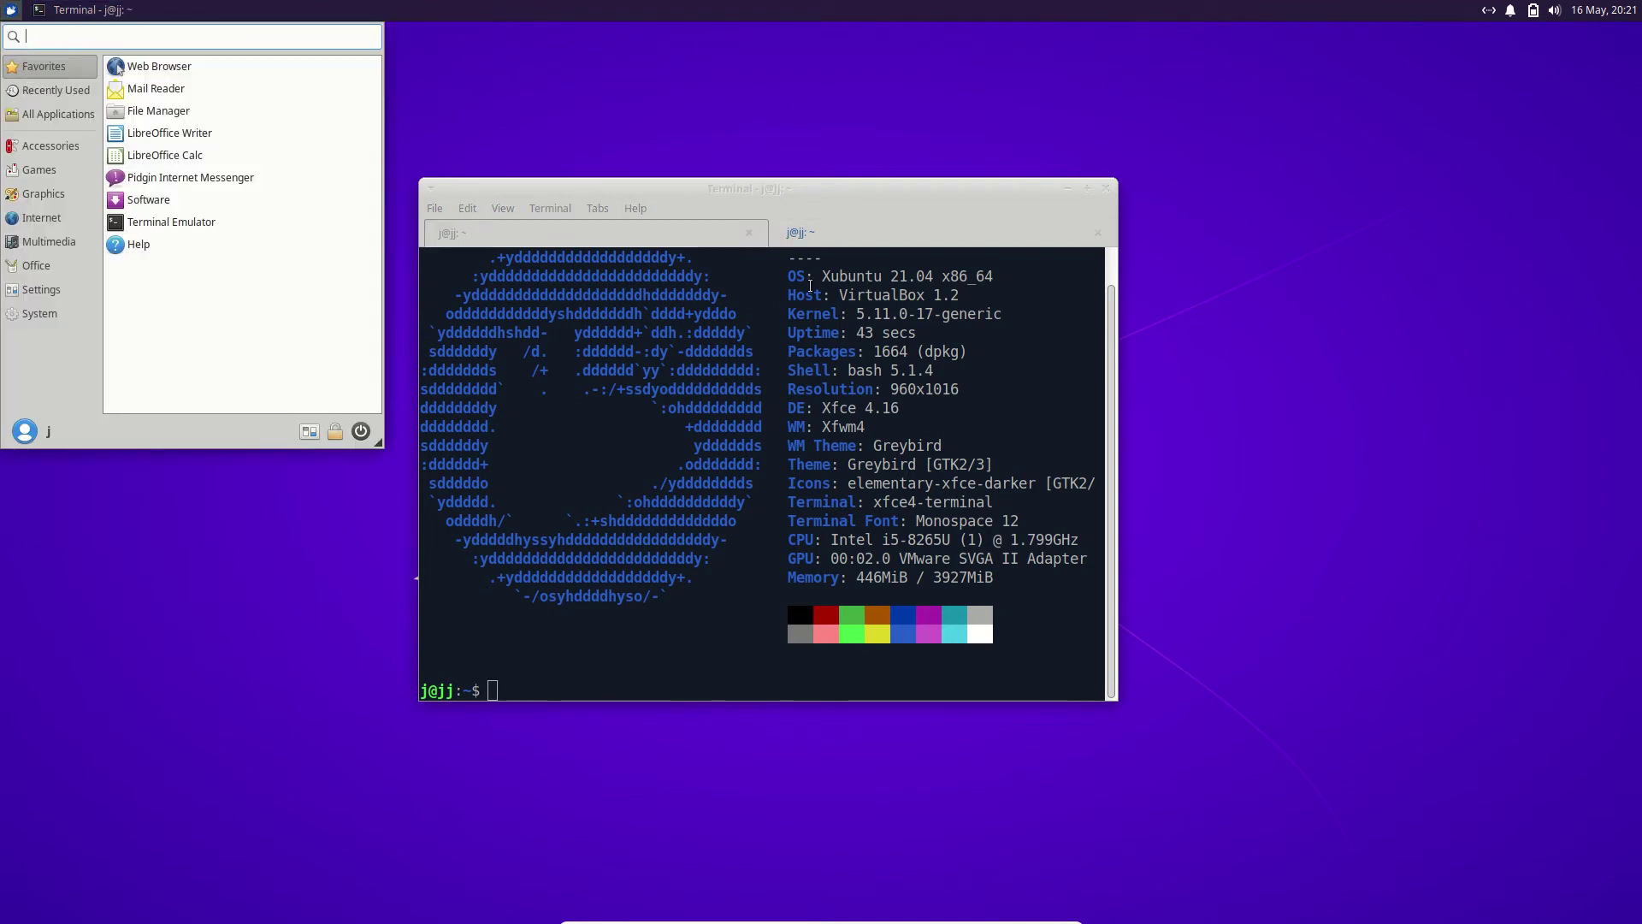
{"action": "left_click", "coordinate": [919, 286]}
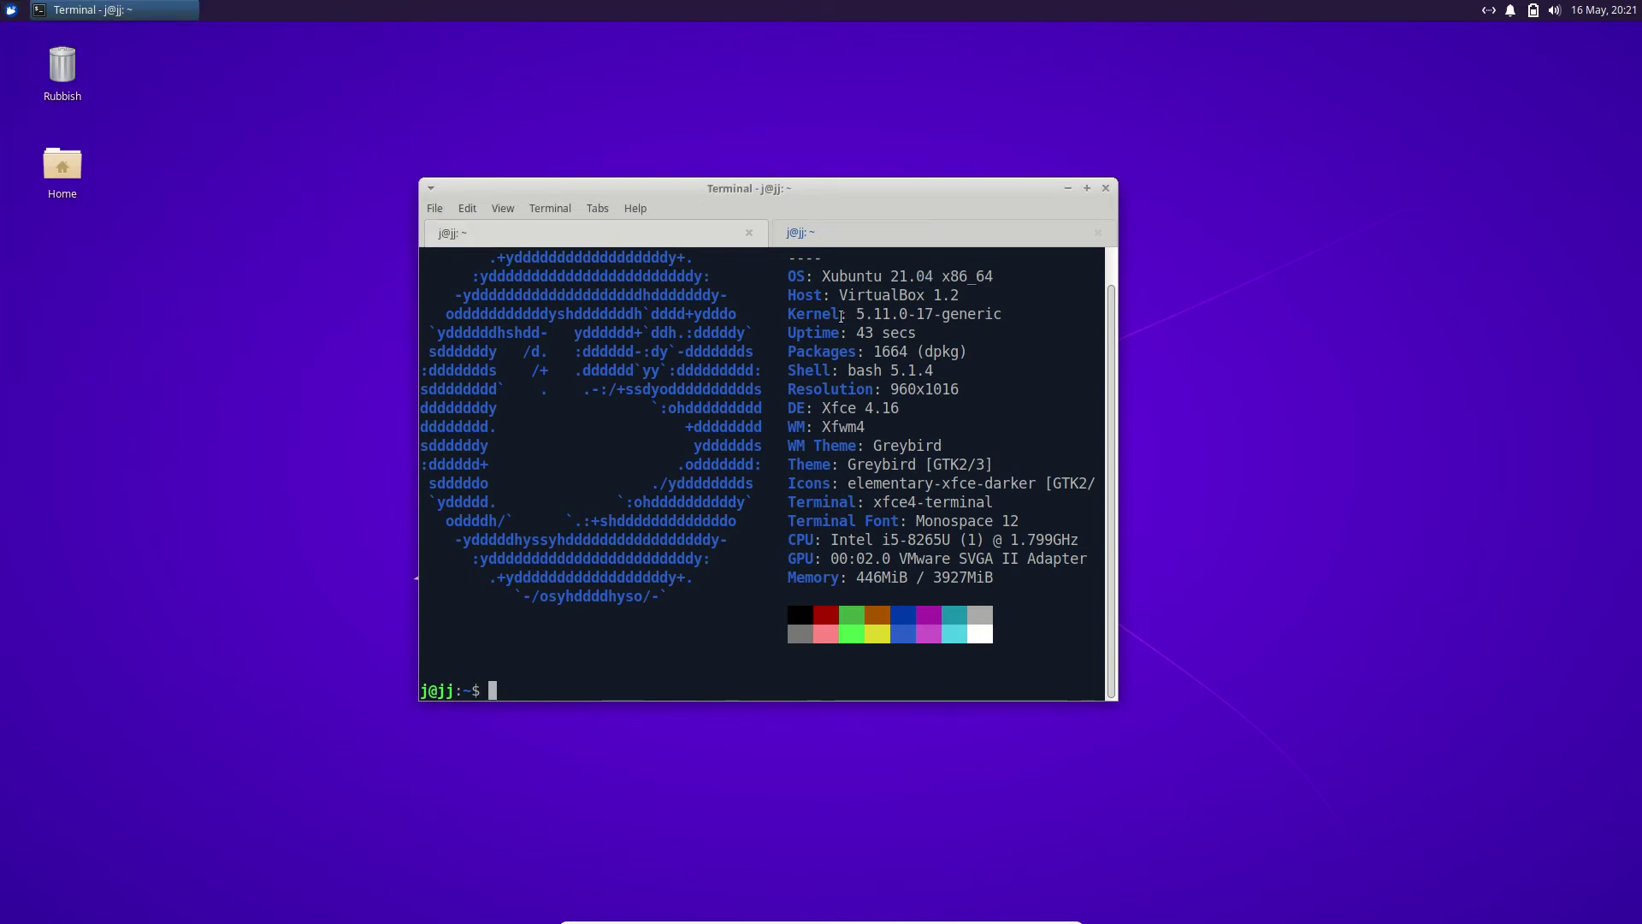
{"action": "type", "text": "htop"}
{"action": "key", "text": "Return"}
{"action": "left_click_drag", "start_coordinate": [814, 225], "coordinate": [718, 222]}
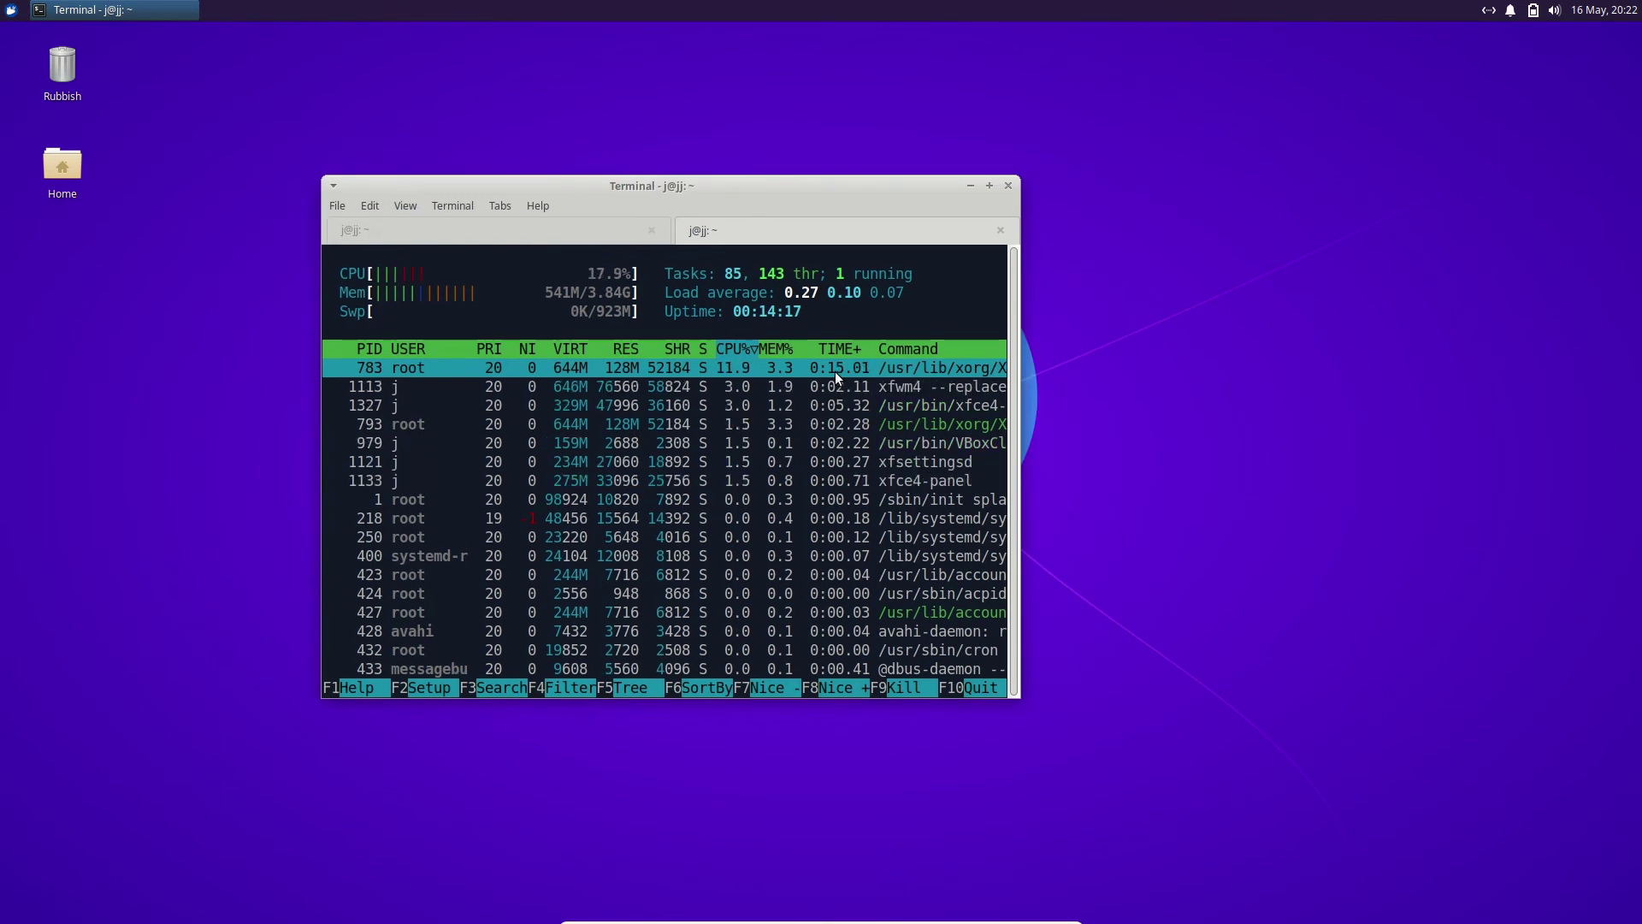
{"action": "key", "text": "ctrl+plus"}
{"action": "key", "text": "ctrl+plus"}
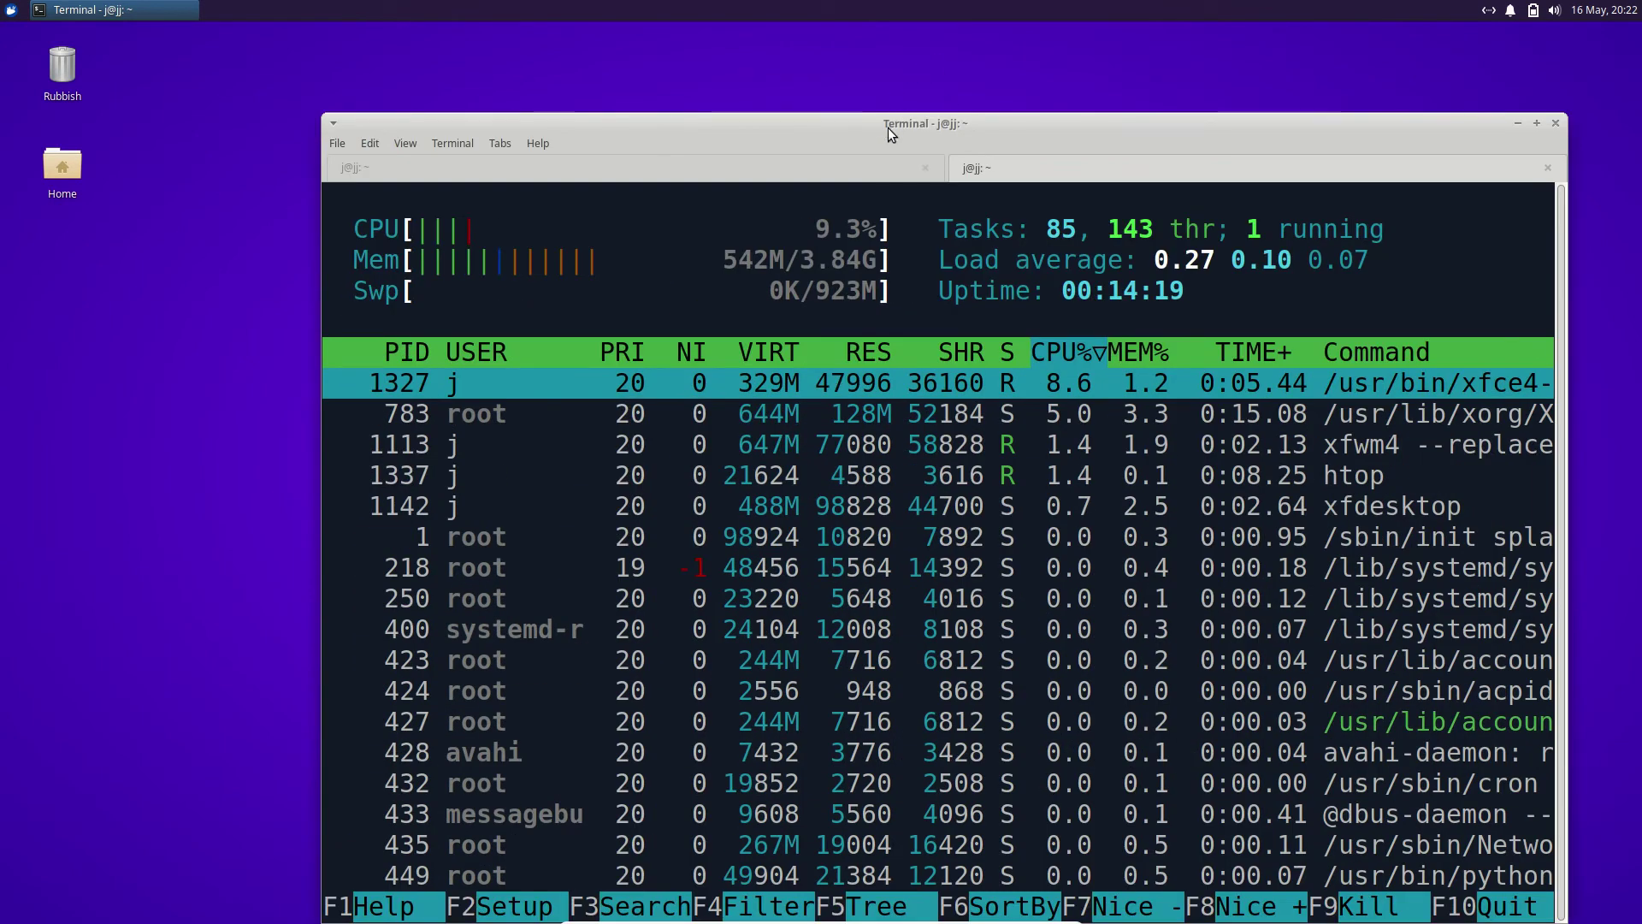
{"action": "left_click_drag", "start_coordinate": [888, 127], "coordinate": [761, 96]}
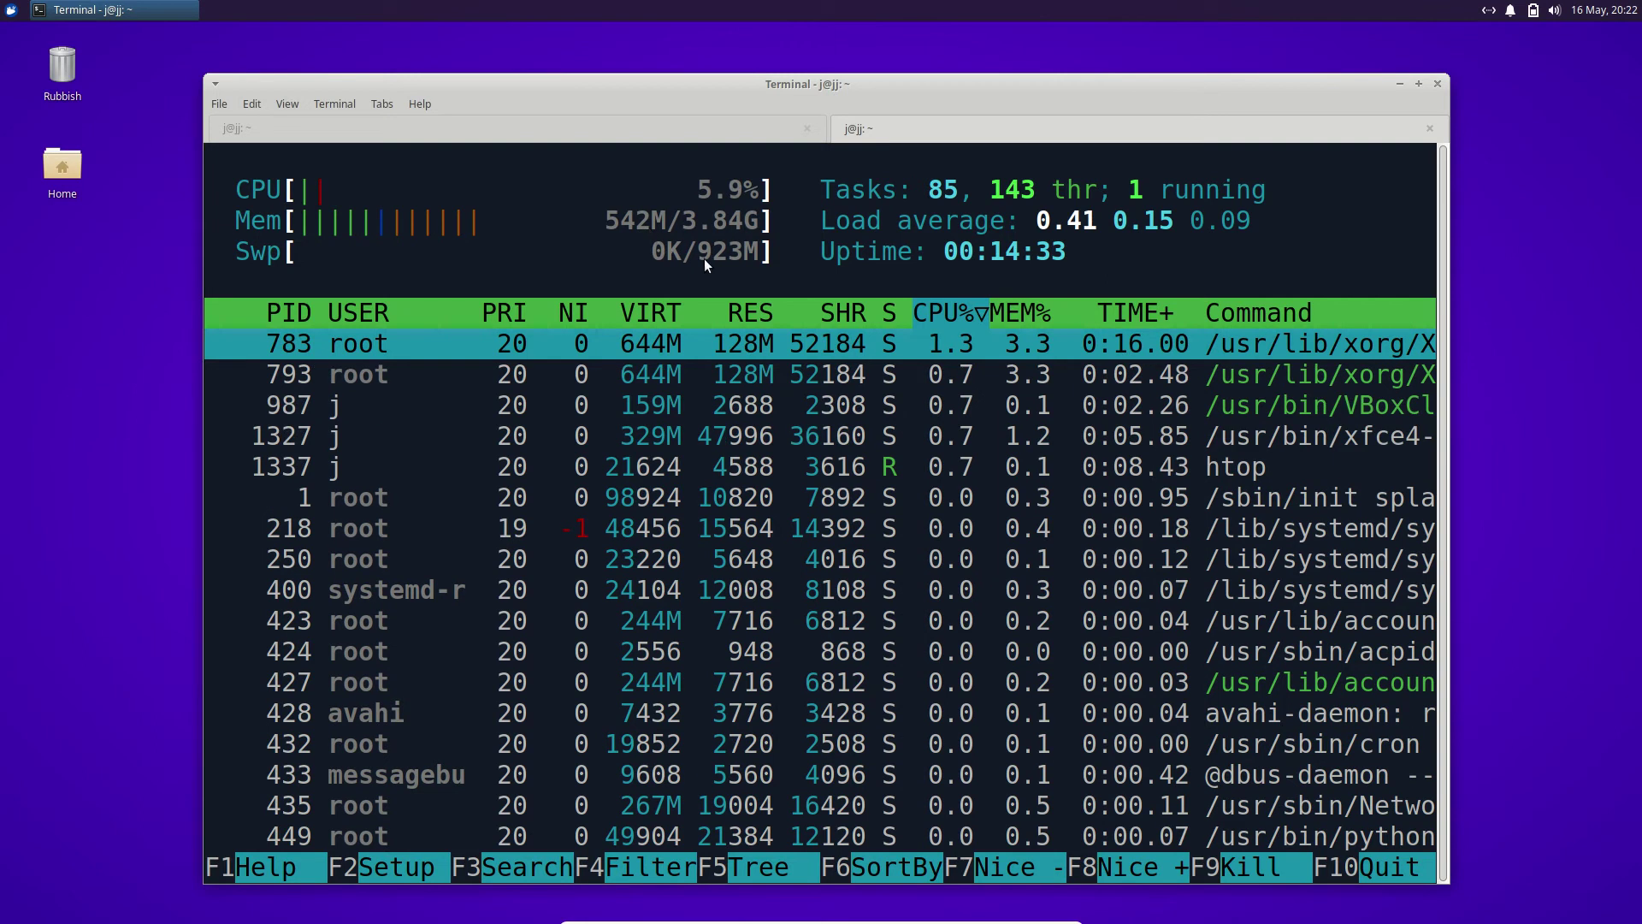
{"action": "left_click", "coordinate": [9, 9]}
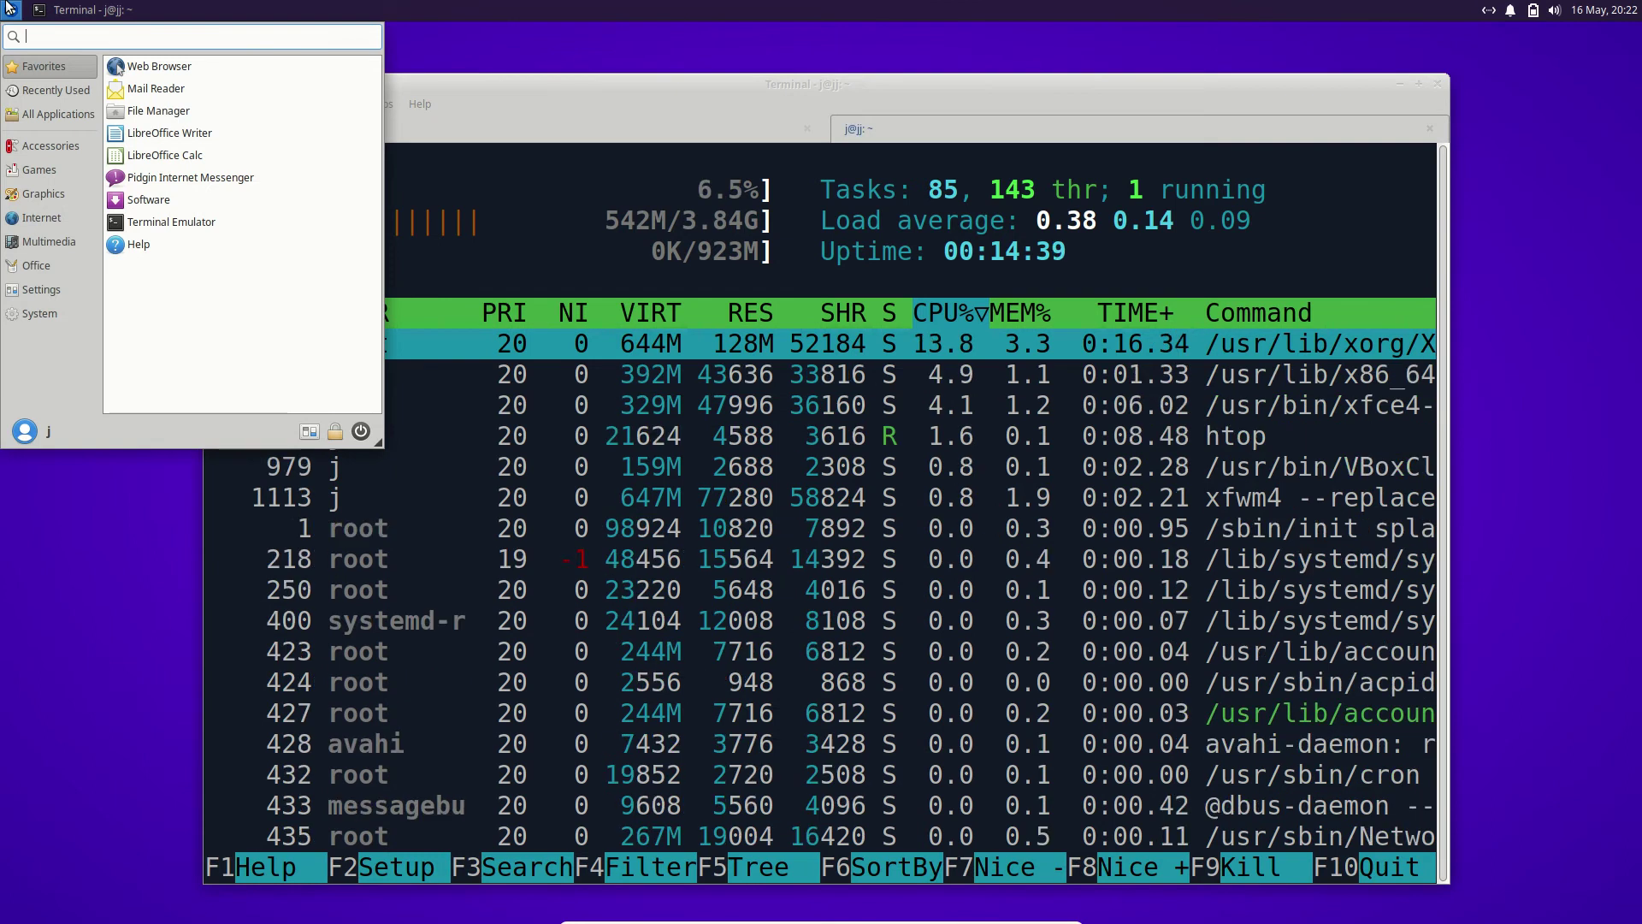
{"action": "left_click", "coordinate": [10, 10]}
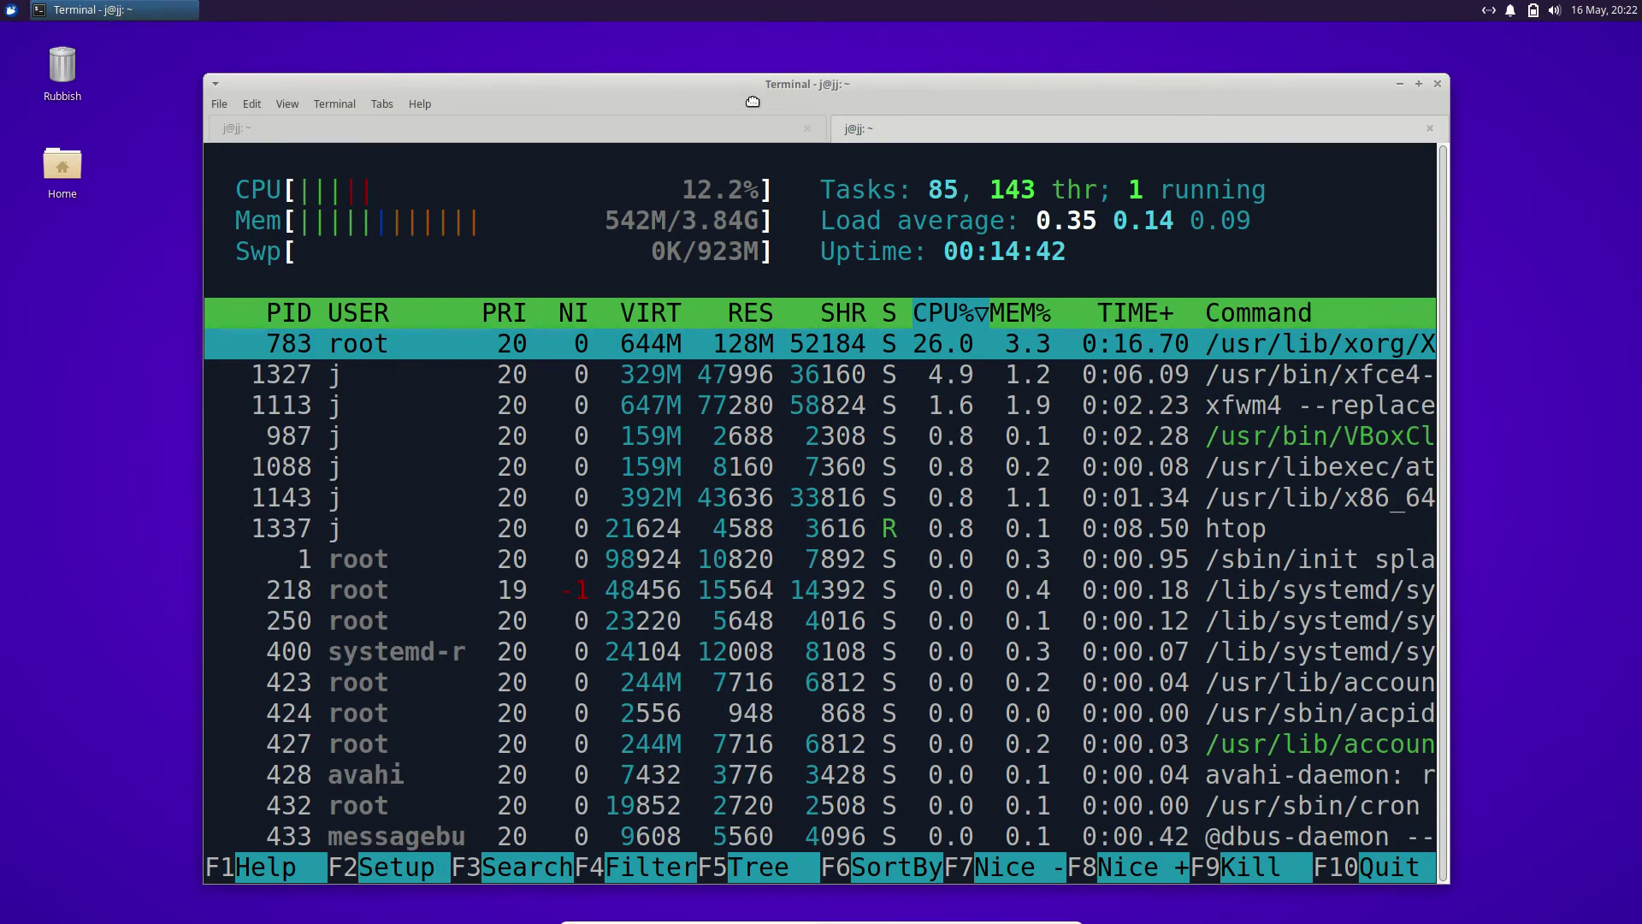
{"action": "left_click_drag", "start_coordinate": [752, 101], "coordinate": [741, 100]}
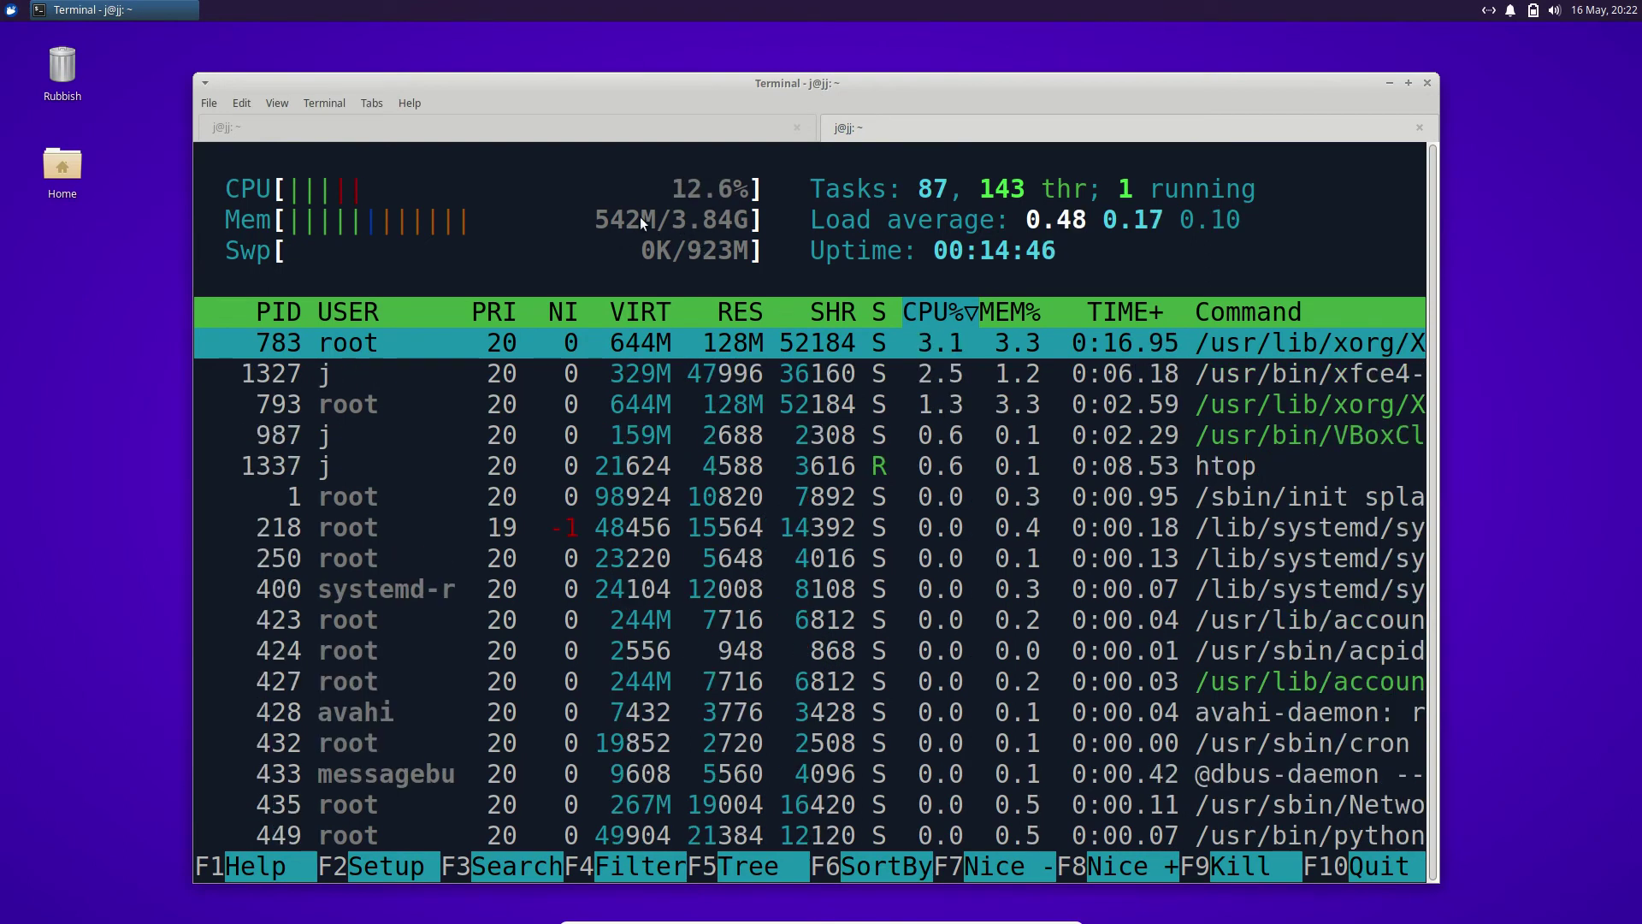
{"action": "left_click_drag", "start_coordinate": [846, 88], "coordinate": [854, 68]}
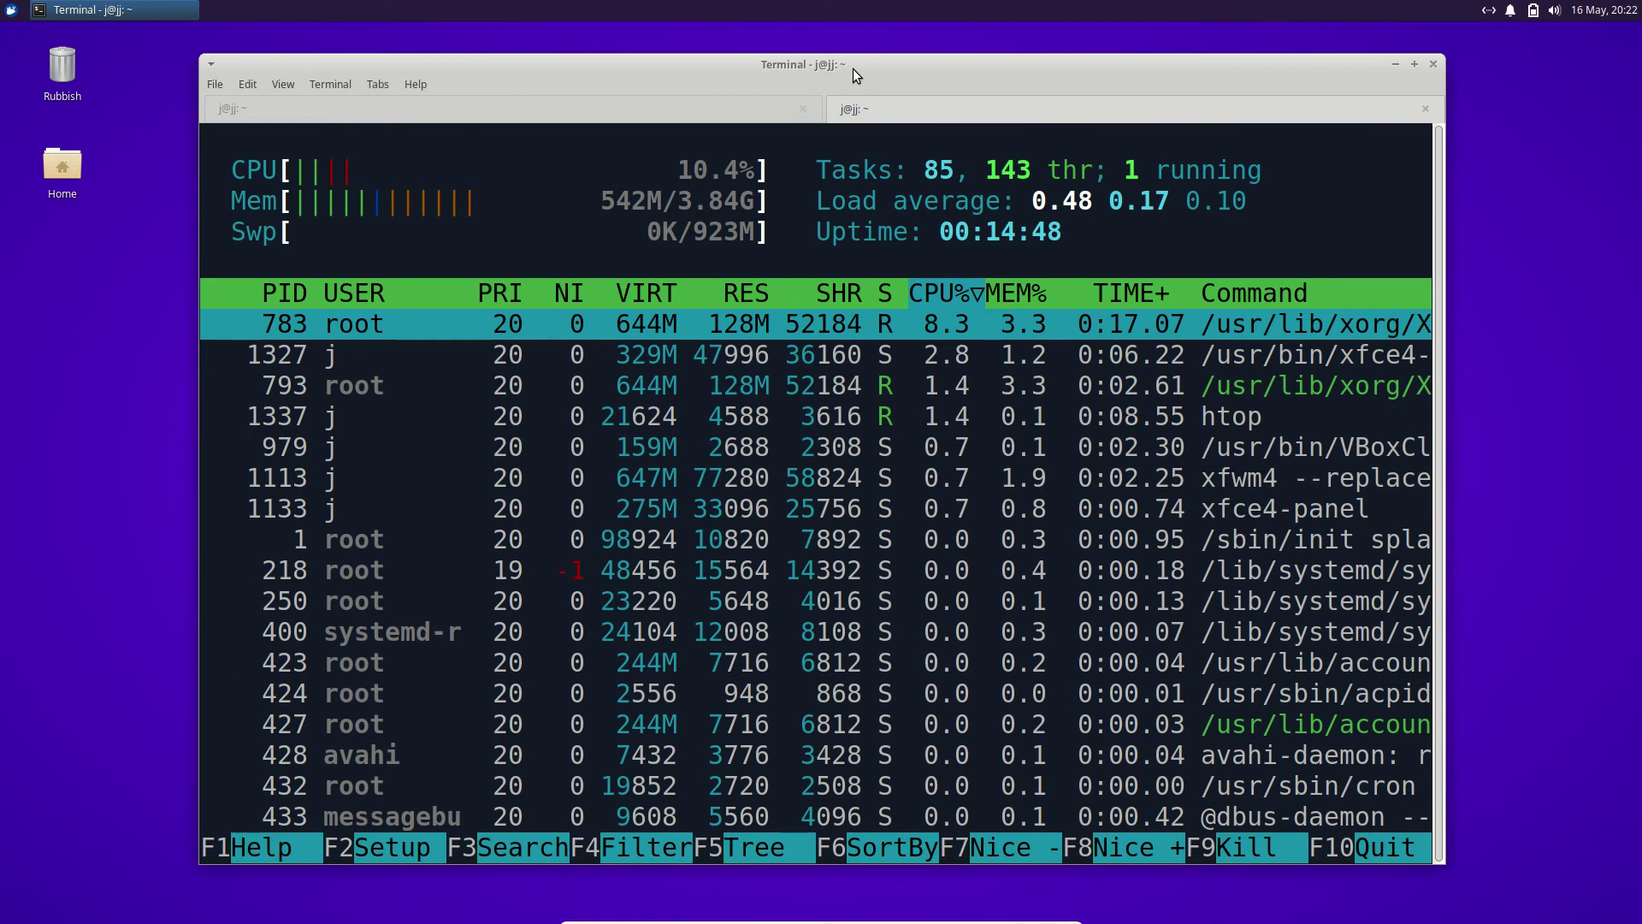